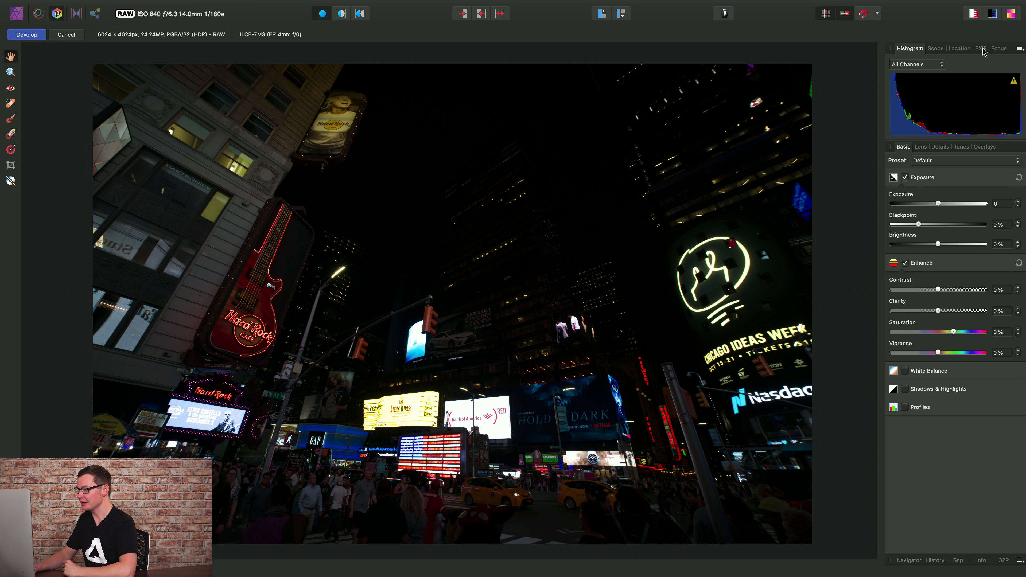
Show the photo's EXIF data and set the Develop Assistant's RAW output format to RGB (32 bit HDR), with Tone curve on Take no action.
click(982, 48)
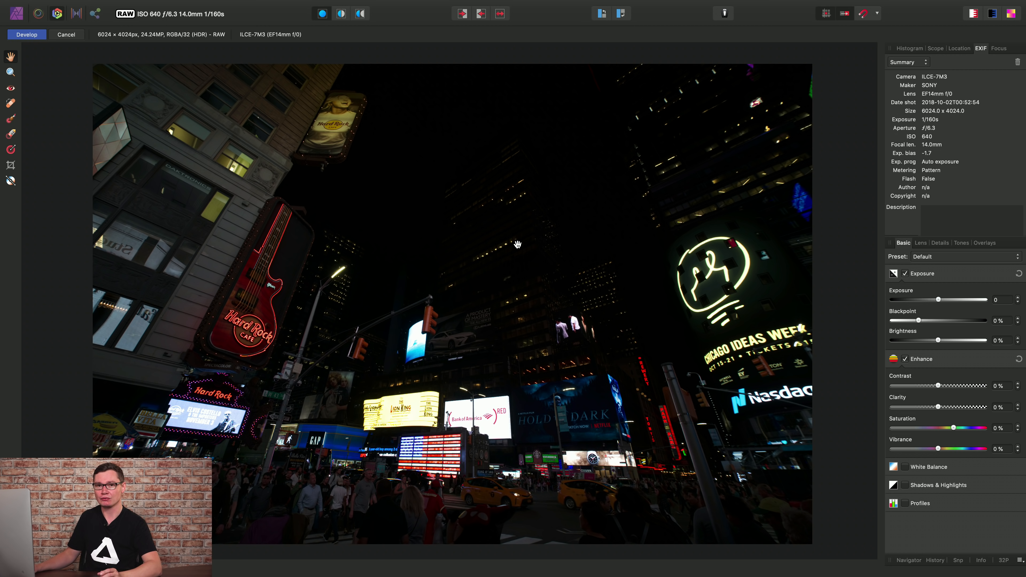
click(725, 13)
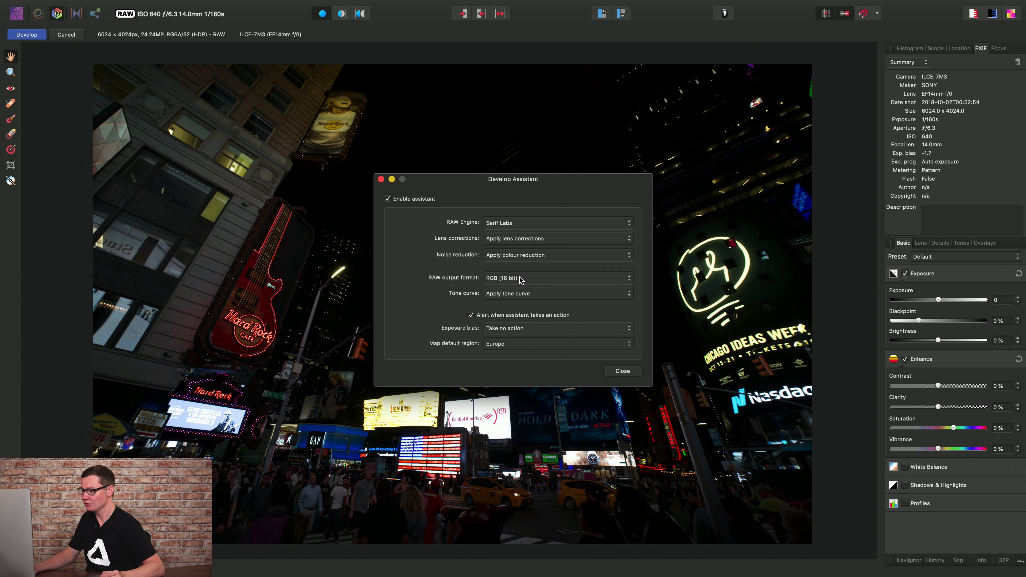
click(569, 279)
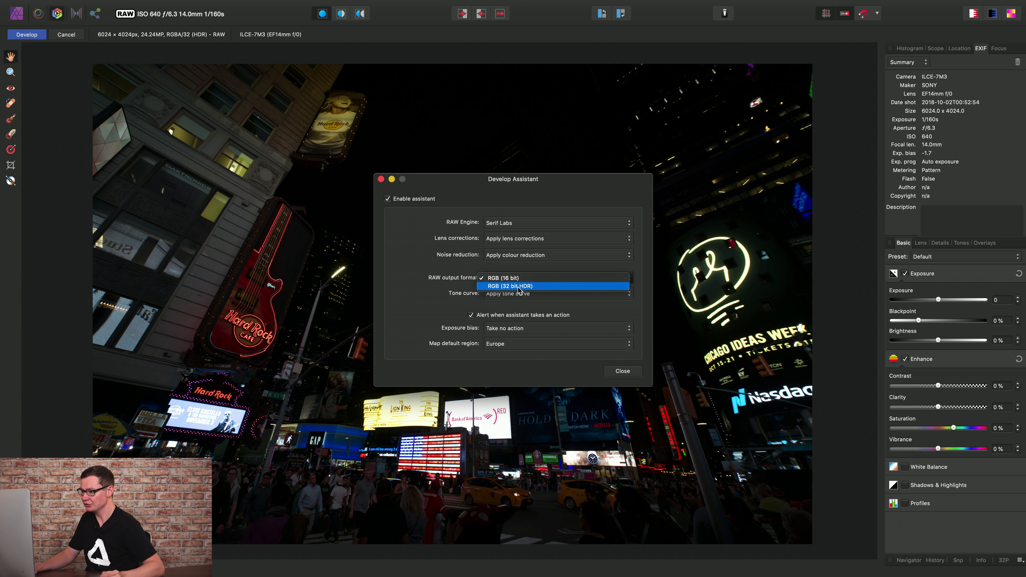
click(543, 288)
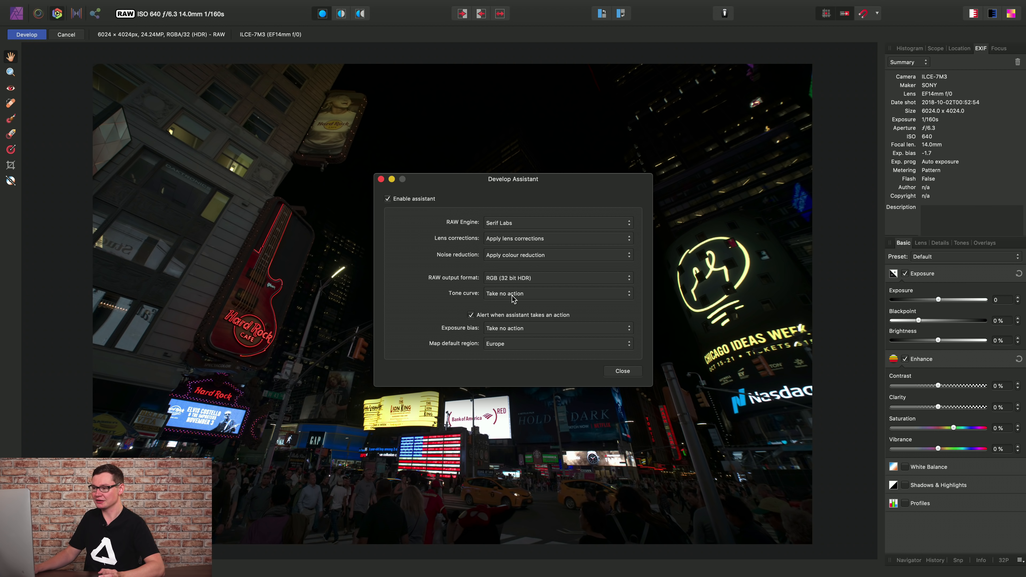
click(539, 297)
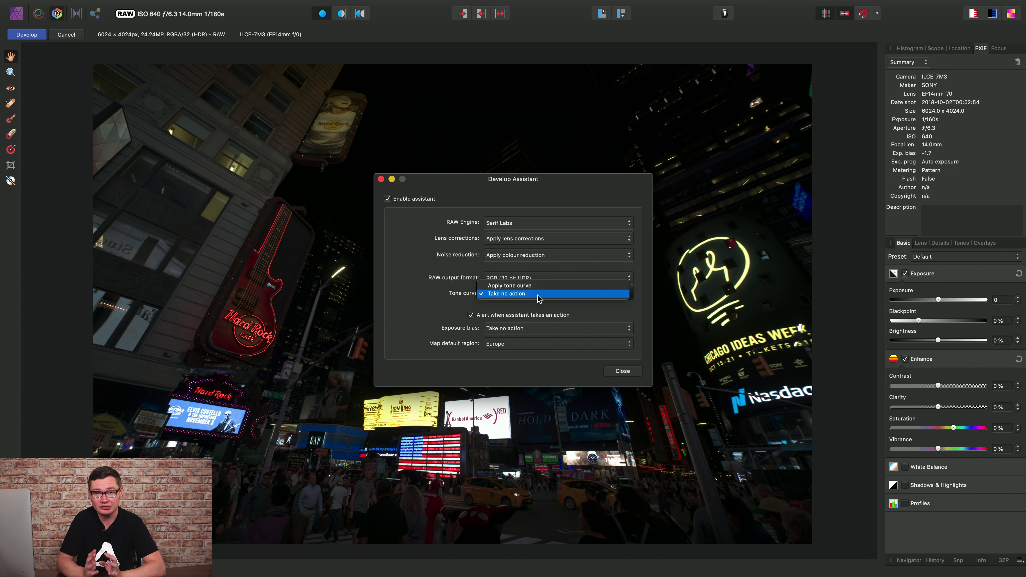
click(537, 295)
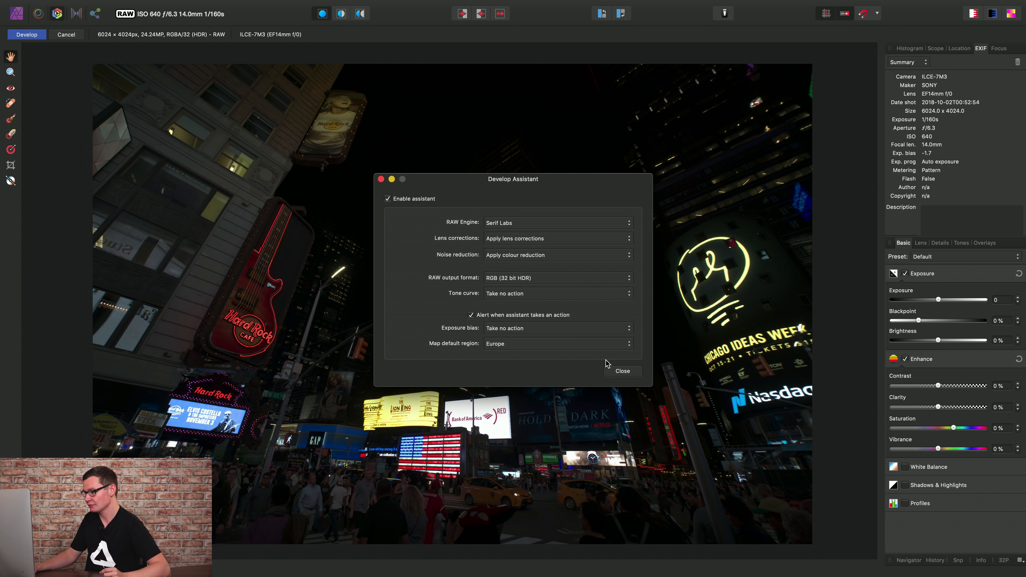
click(624, 372)
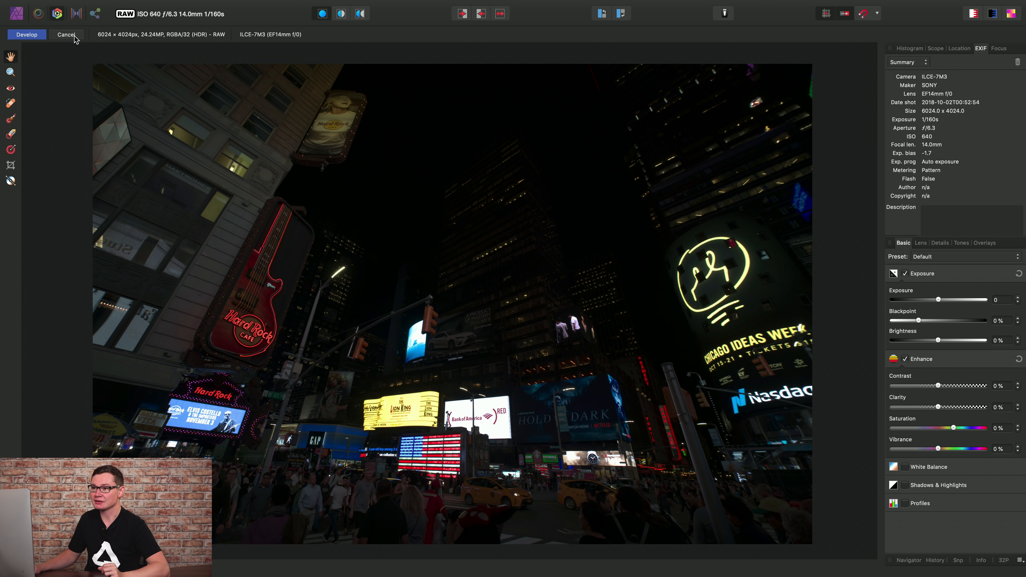
Cancel the RAW development of the current photo and look through the recently opened files.
click(66, 34)
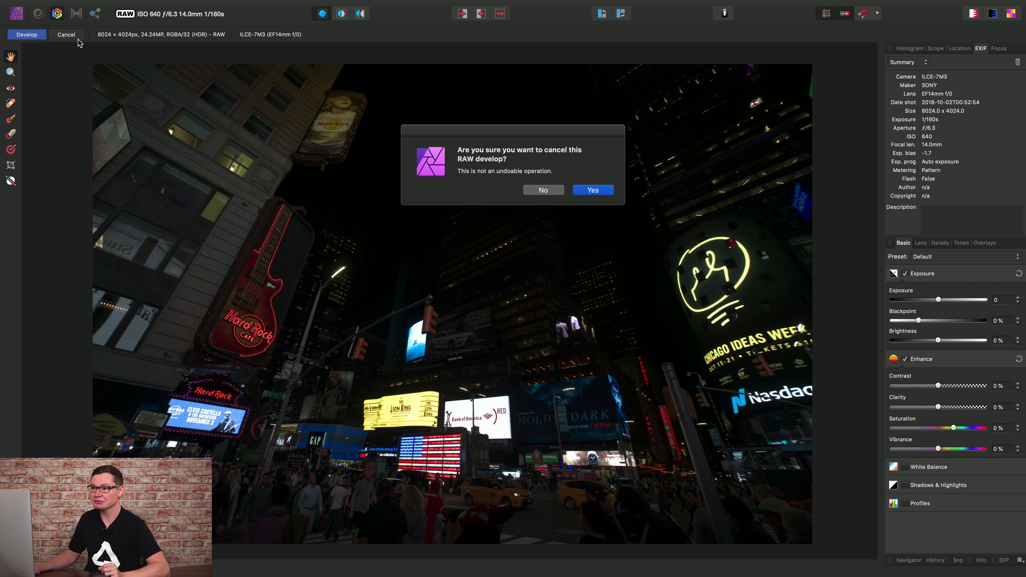
click(596, 192)
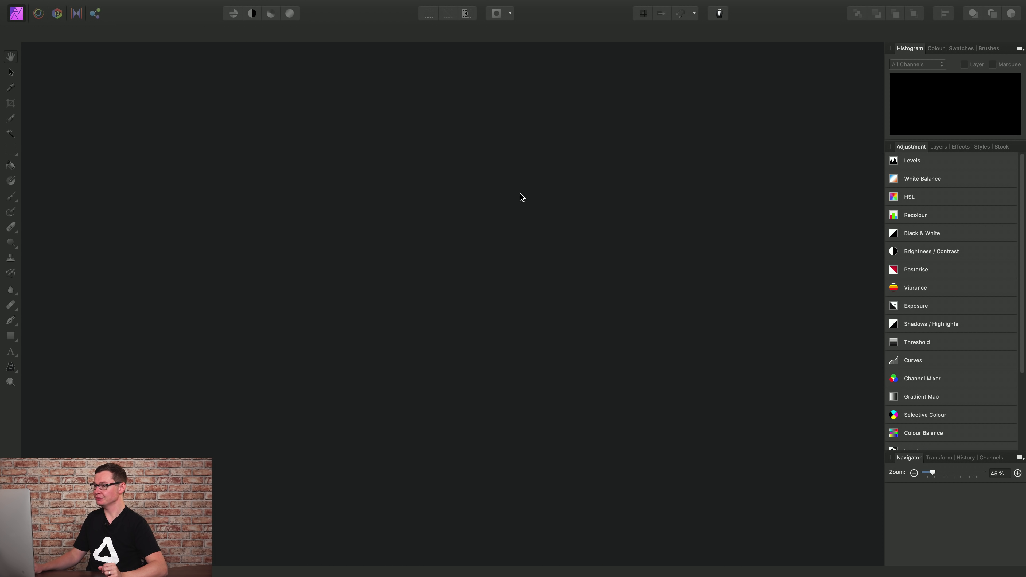
mouse_move(206, 4)
click(115, 6)
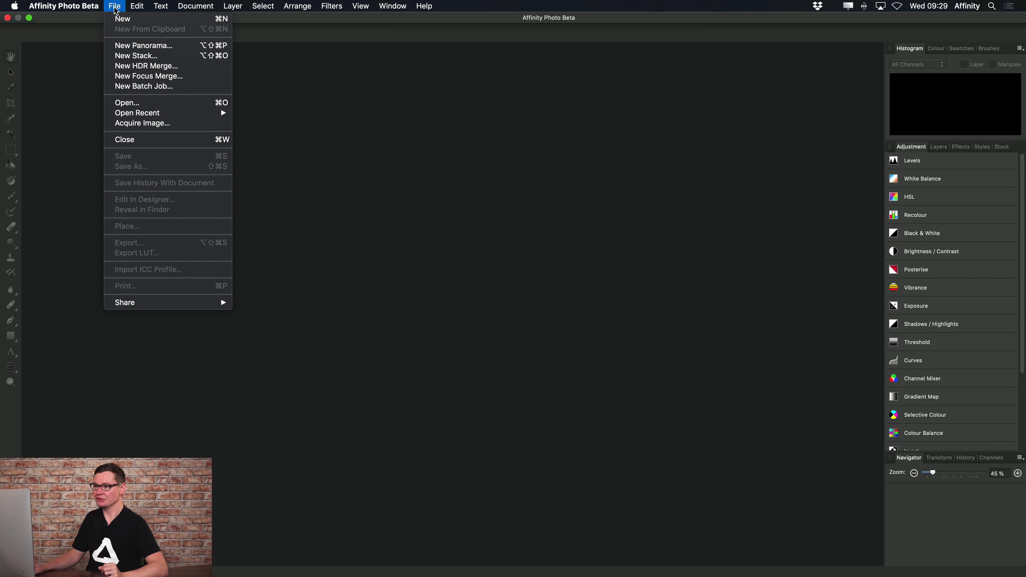
mouse_move(202, 113)
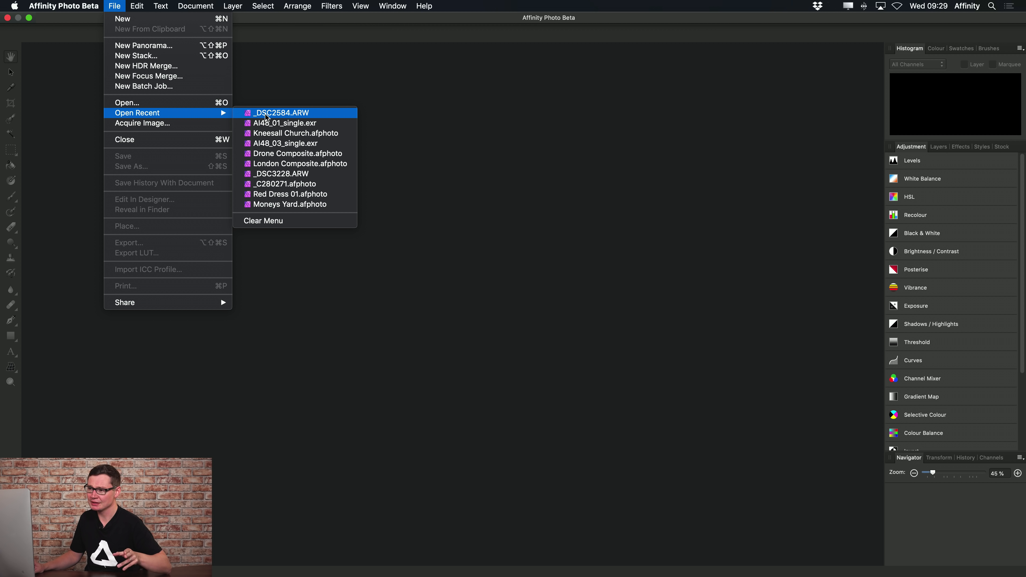
click(465, 137)
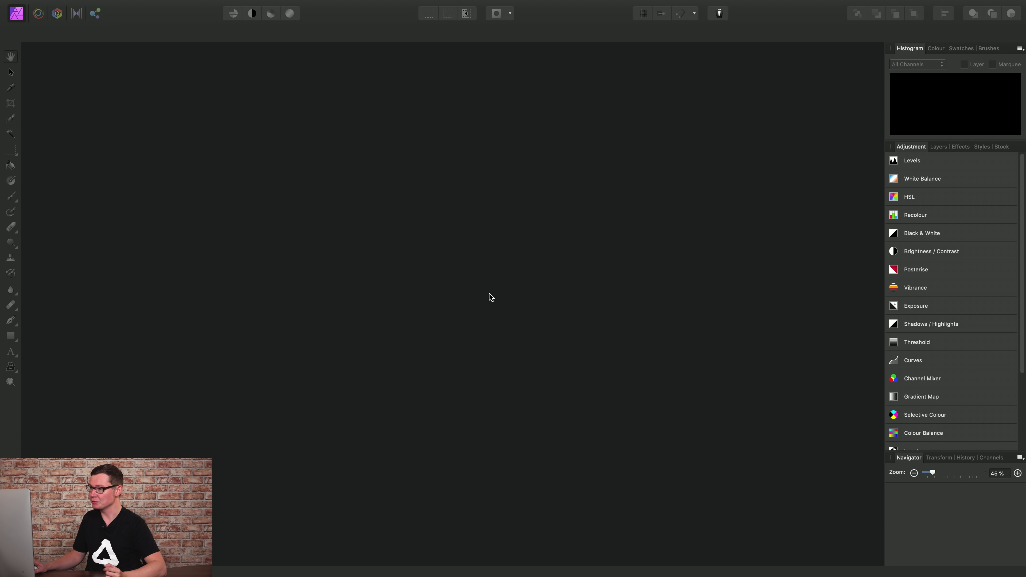
Review the Develop Assistant settings with no document open.
click(719, 15)
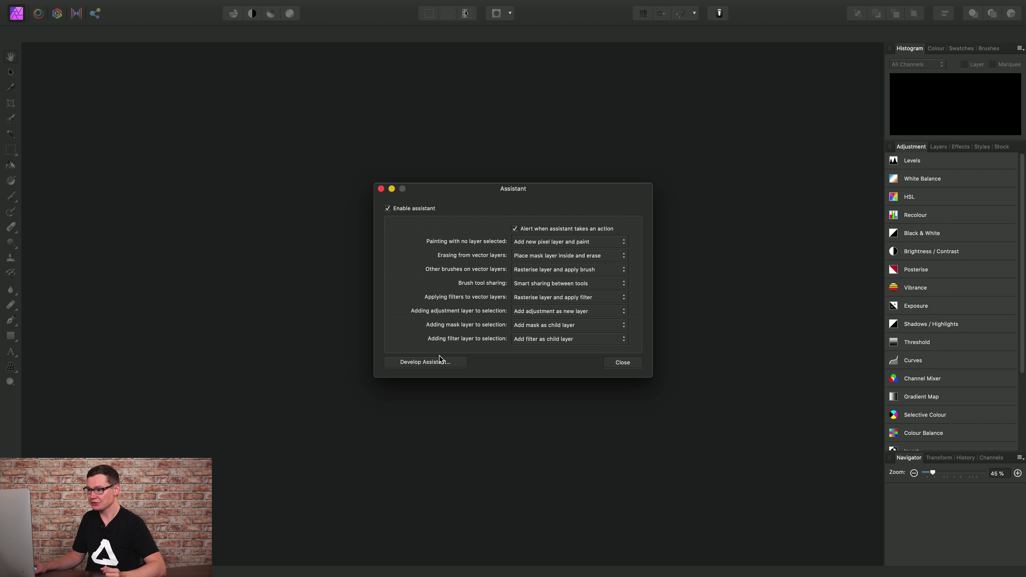
click(461, 364)
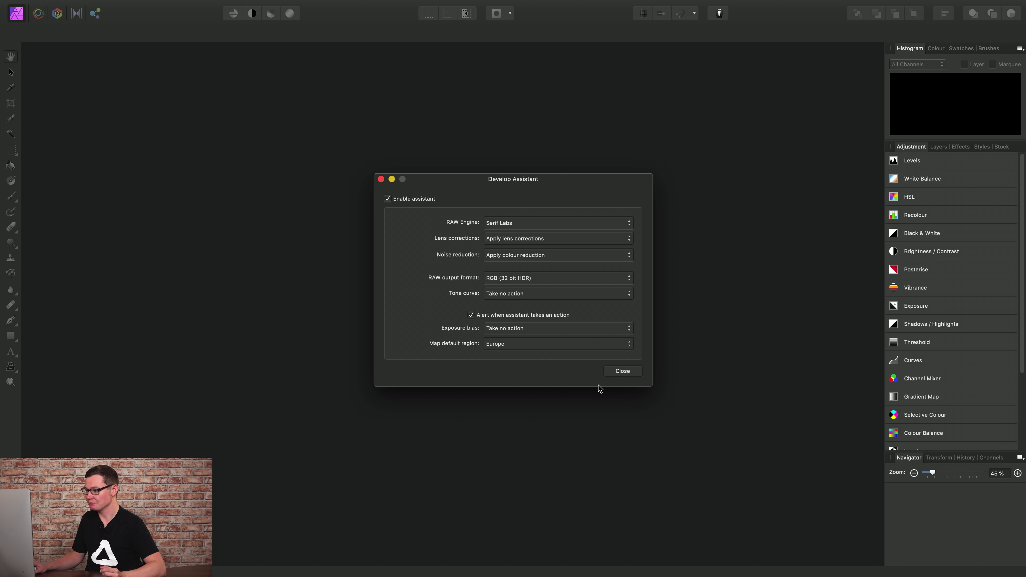
click(622, 371)
Reopen the recent RAW file _DSC2584.ARW for development.
click(115, 6)
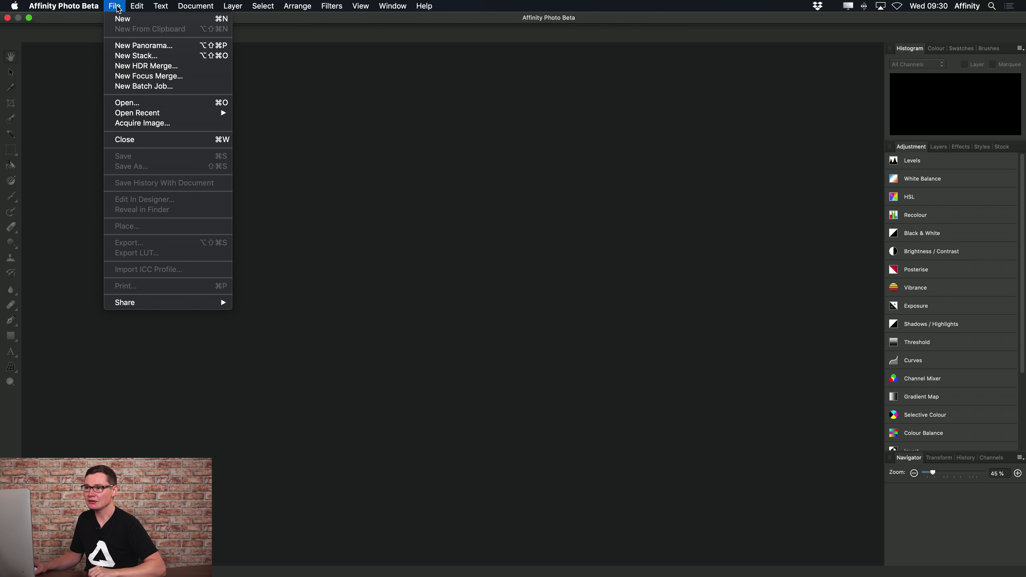
mouse_move(163, 113)
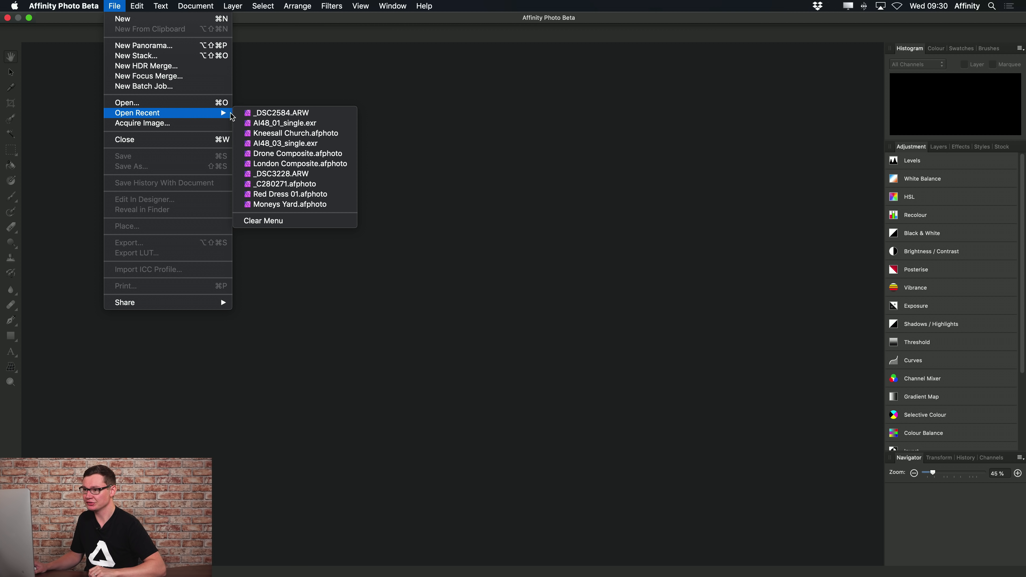
click(321, 112)
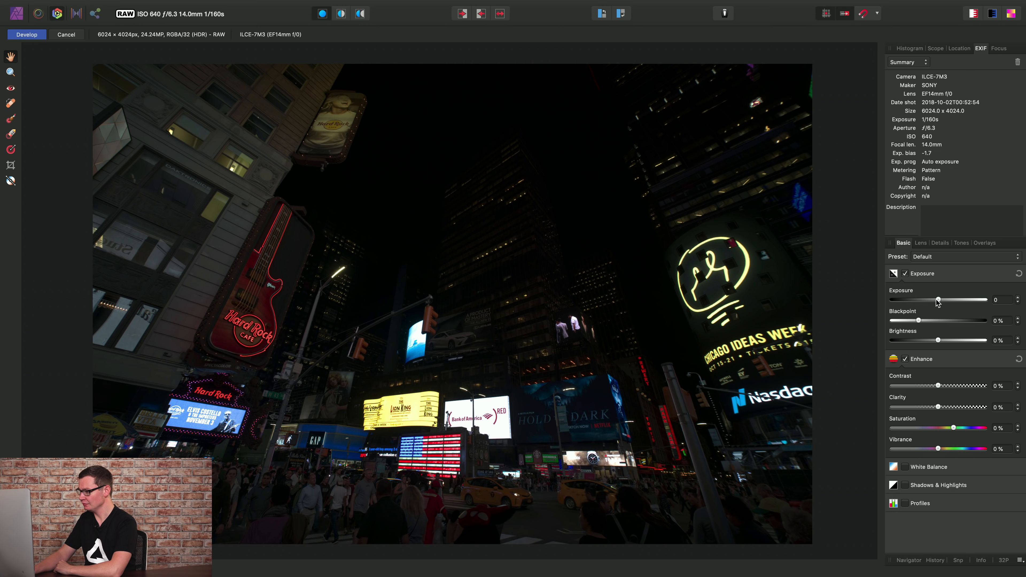
Raise the photo's exposure to about 4.062 and set its output profile to ROMM RGB: ISO 22028-2:2013 (Linear).
drag(938, 300, 975, 302)
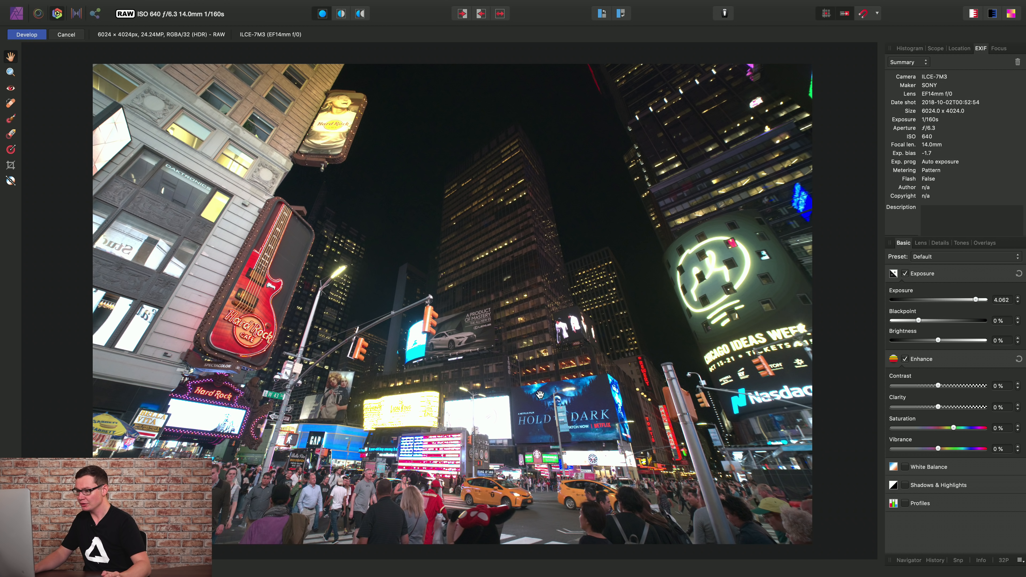
click(920, 505)
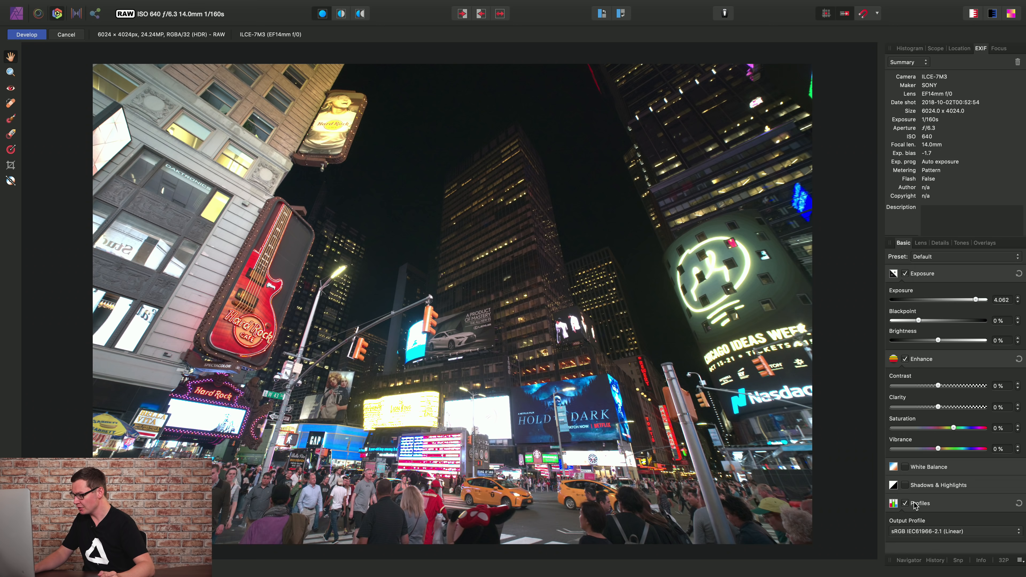
click(930, 533)
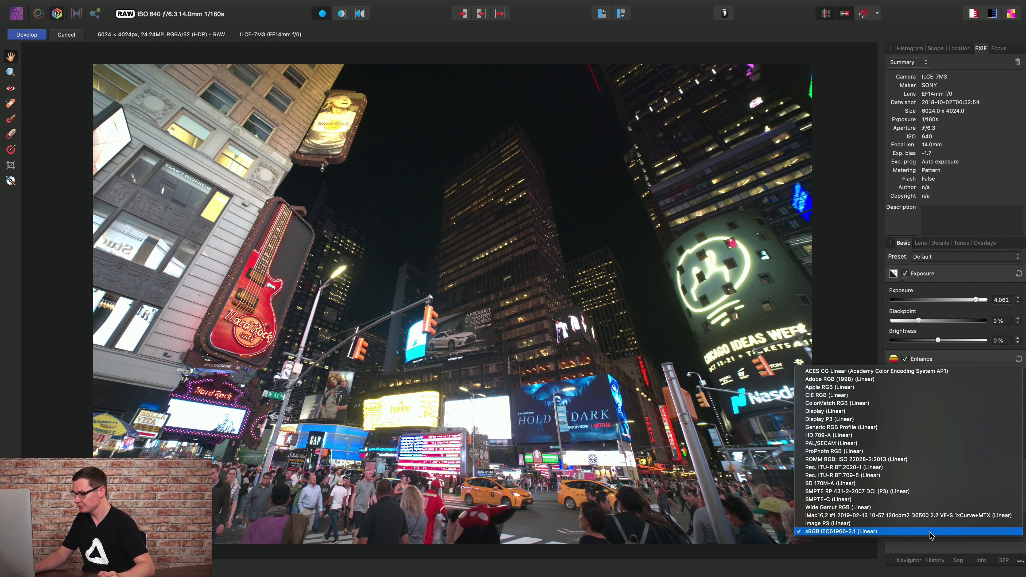
click(842, 465)
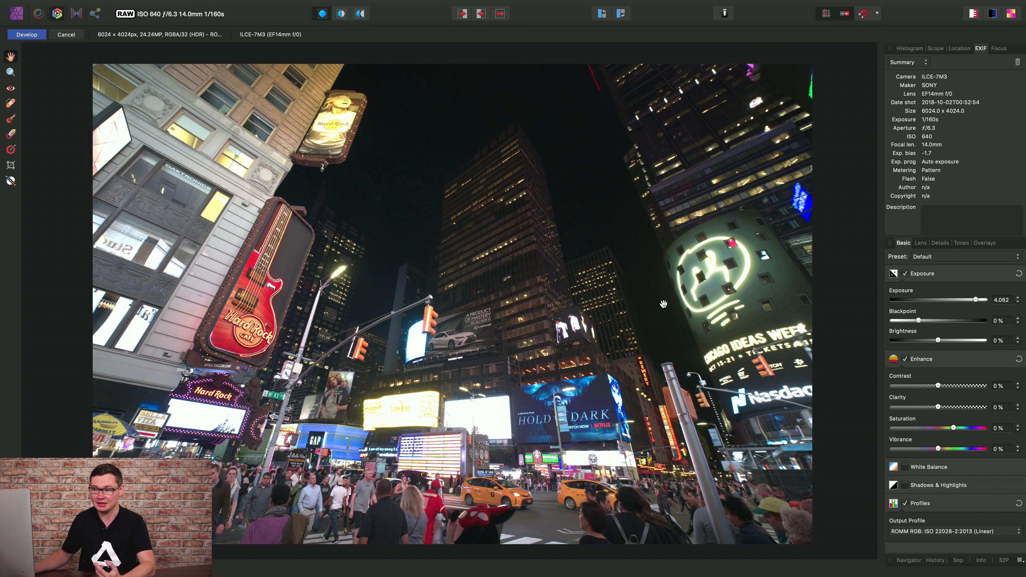
Set luminance noise reduction to 29 %, checking it up close in the dark sky, and develop the photo.
drag(564, 246, 517, 332)
key(super+3)
drag(626, 245, 280, 355)
drag(553, 303, 305, 376)
drag(480, 331, 348, 369)
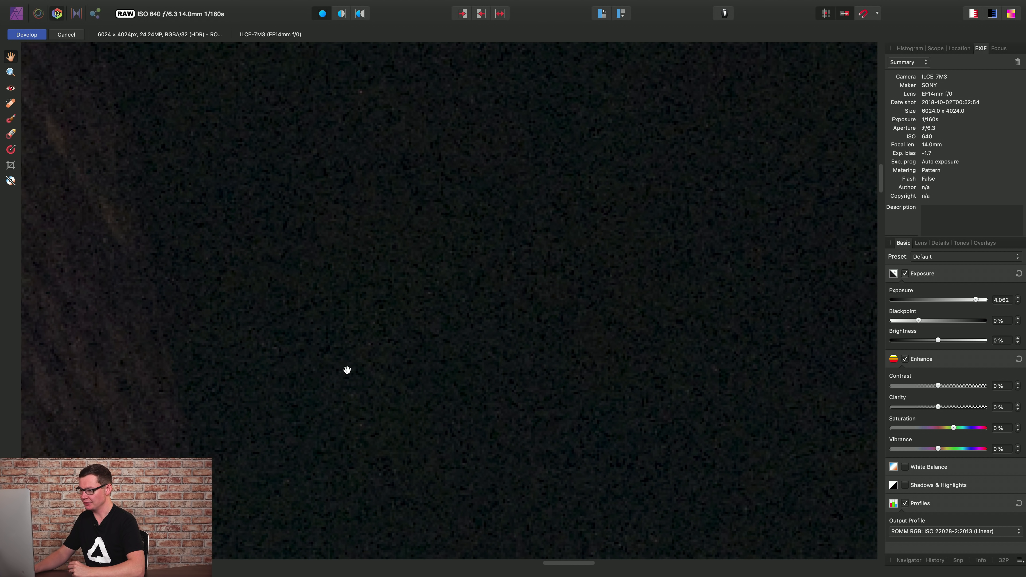
click(940, 243)
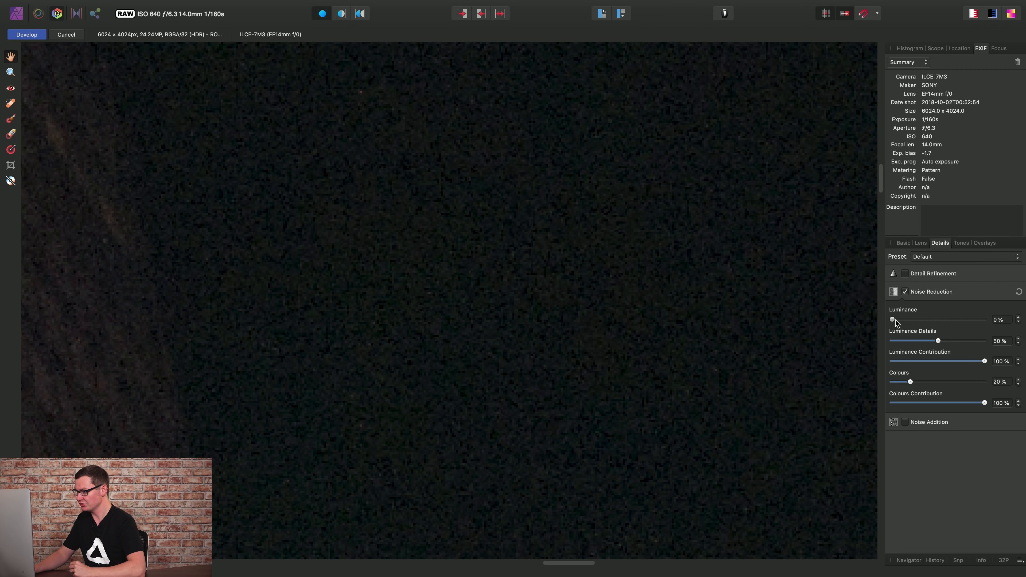
drag(891, 320, 920, 320)
drag(756, 318, 789, 299)
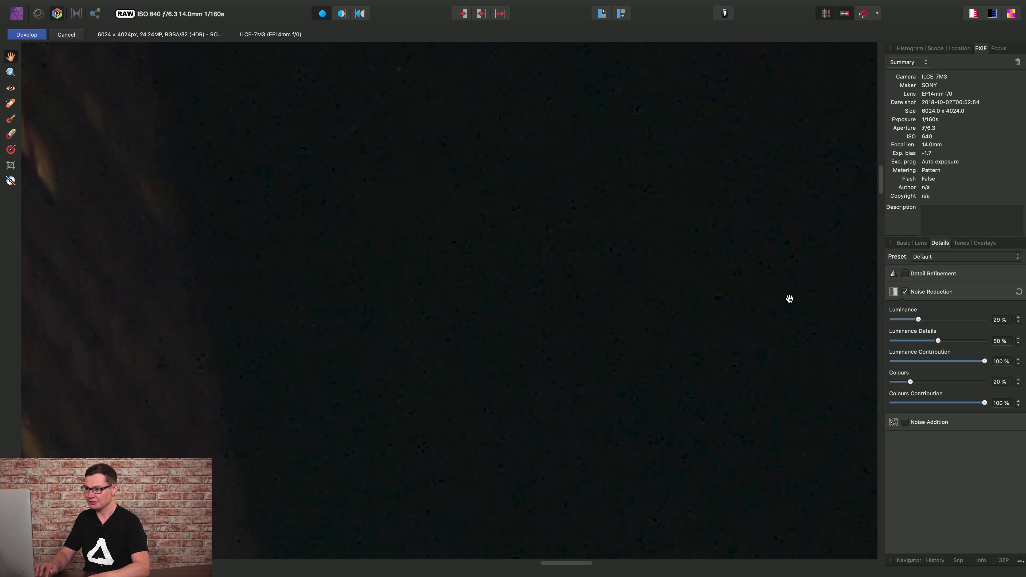
key(super+0)
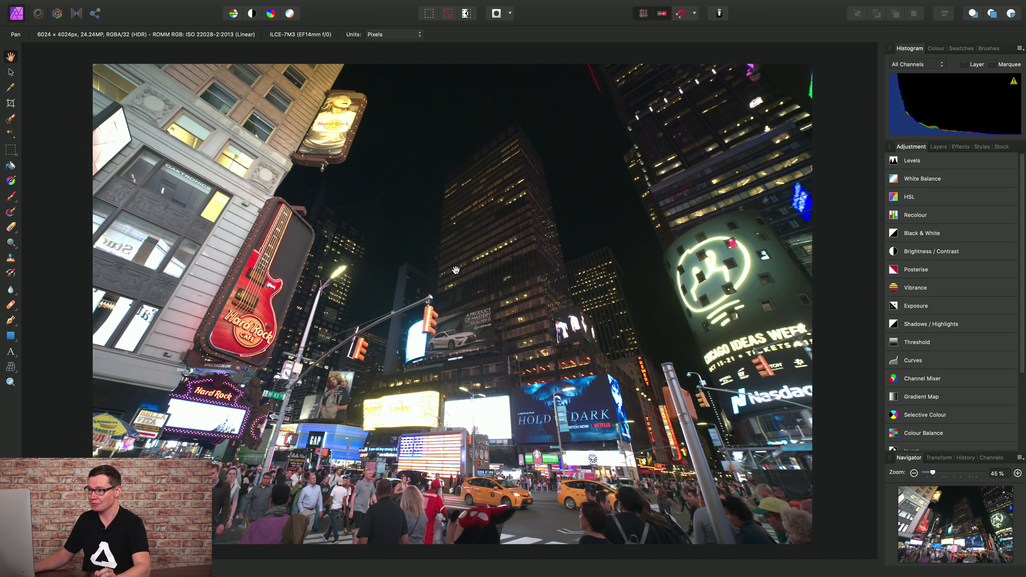
Show the 32-bit Preview options, preview the photo with EDR enabled, and disable EDR again.
click(355, 5)
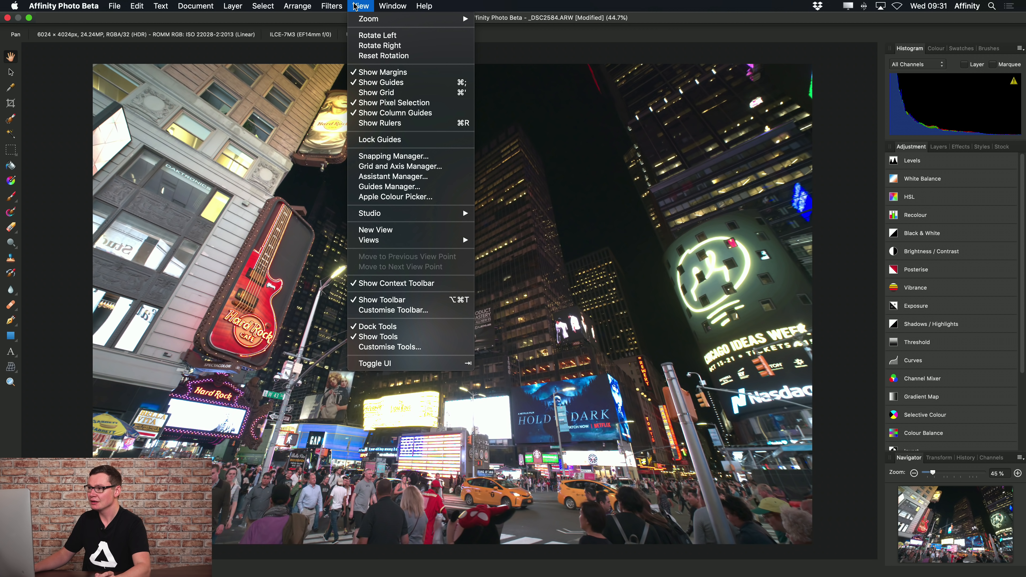
mouse_move(430, 213)
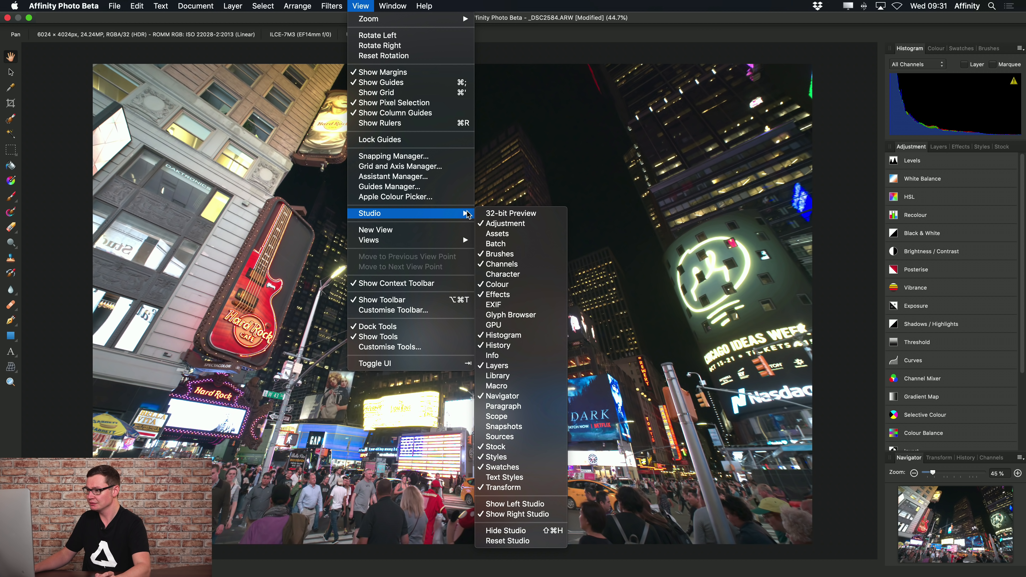
click(541, 214)
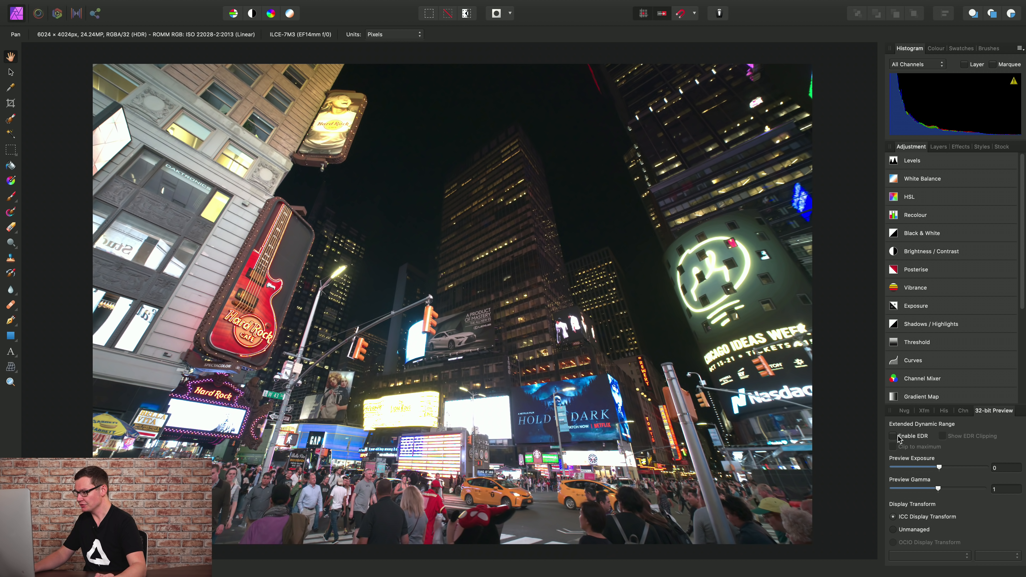
click(915, 440)
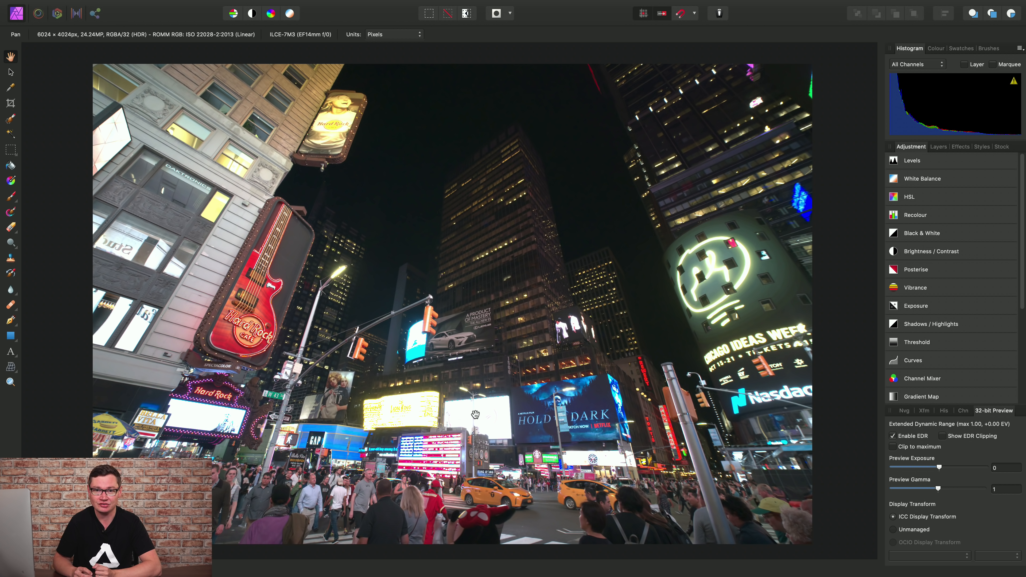
click(910, 439)
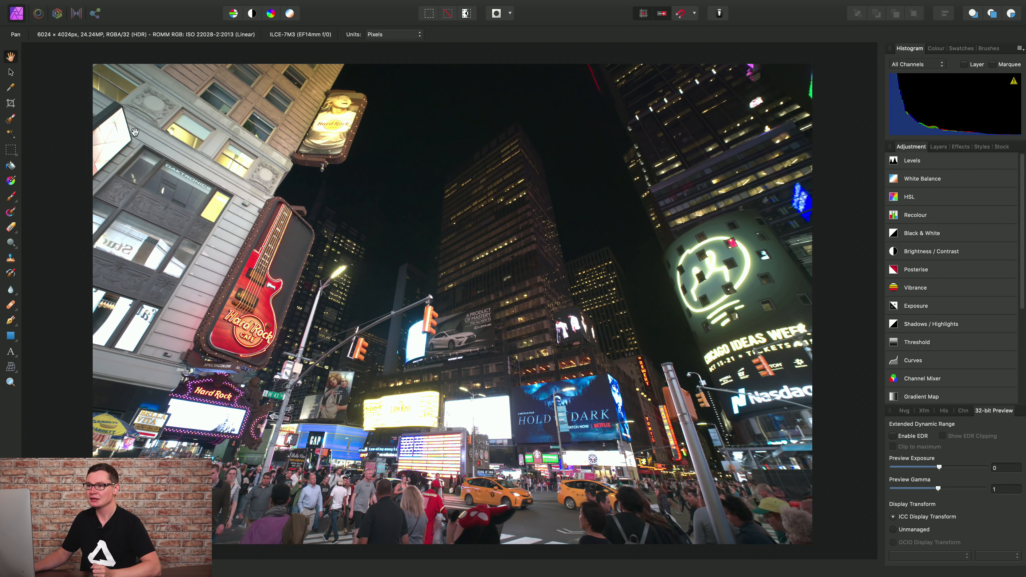
Start tone mapping the photo, compare tone compression at 0 % and 100 %, keep 100 %, and set local contrast to 10 %.
click(76, 14)
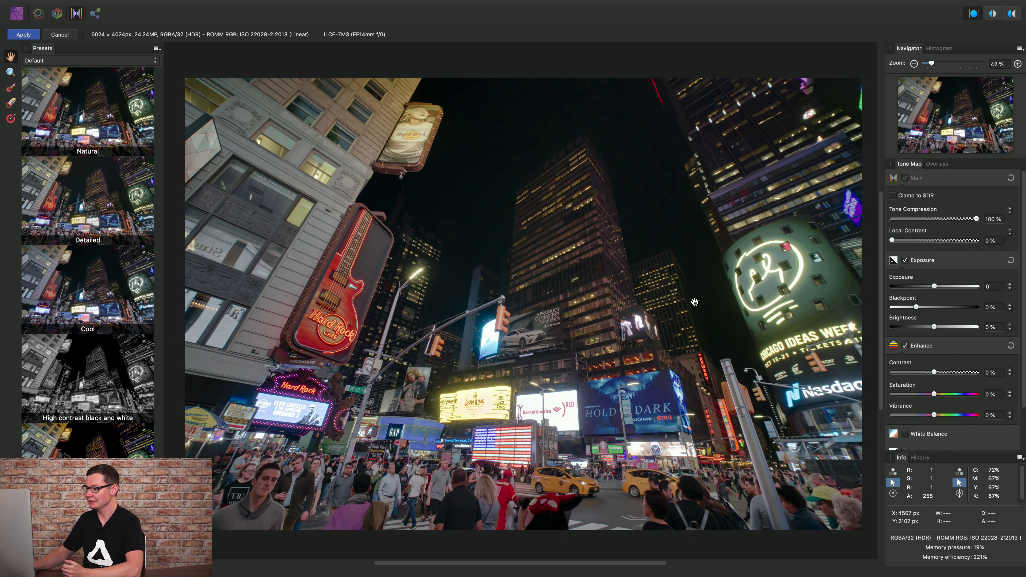
drag(976, 218, 891, 219)
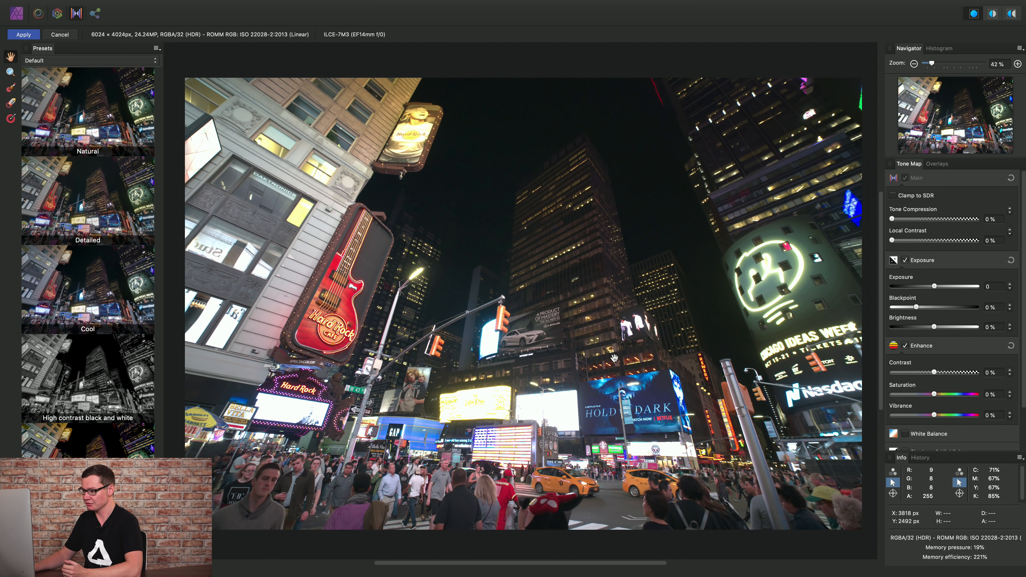
drag(892, 219, 979, 229)
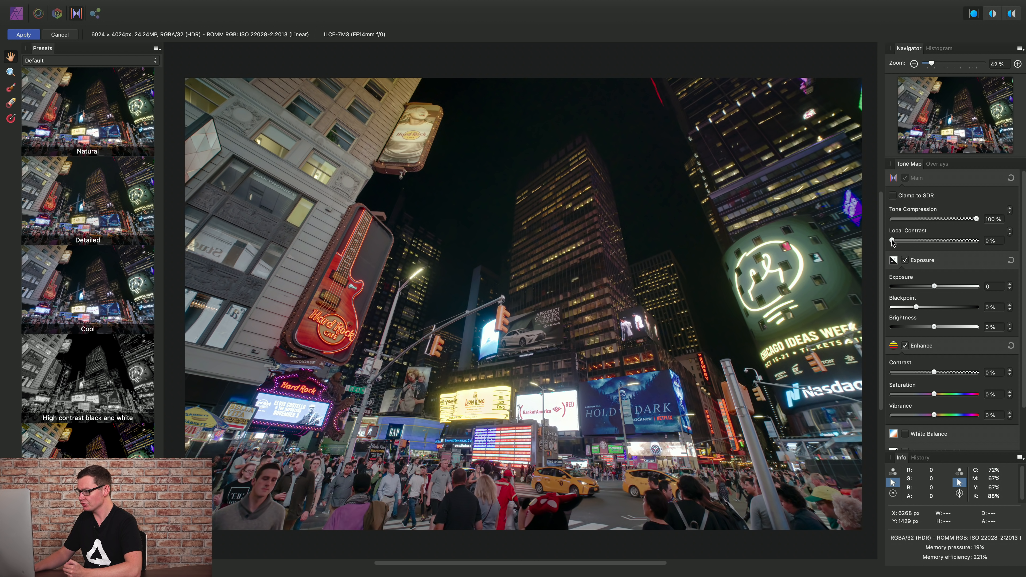
mouse_move(897, 243)
mouse_down()
mouse_move(964, 247)
mouse_move(901, 252)
mouse_up()
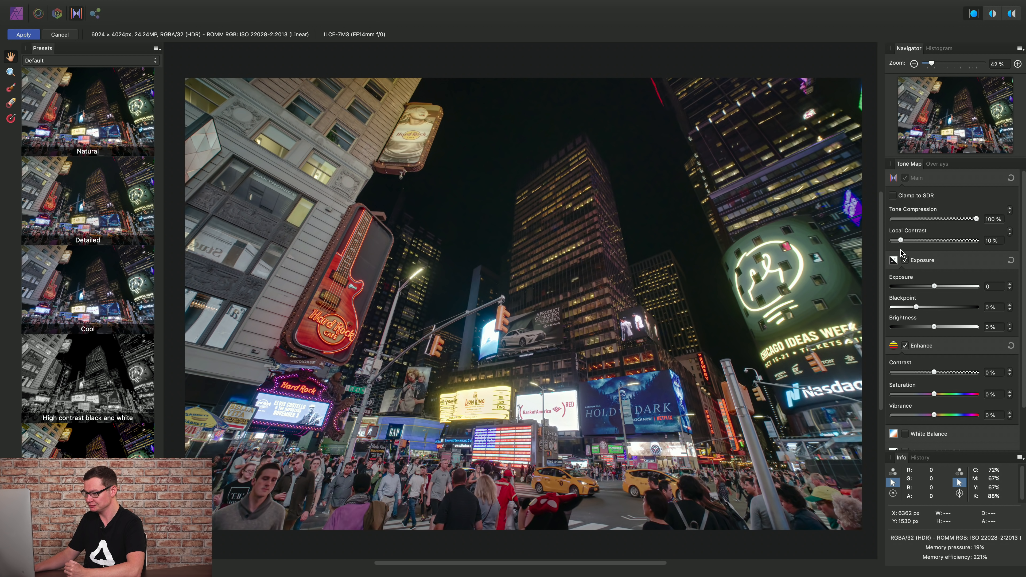
scroll(960, 290, down, 3)
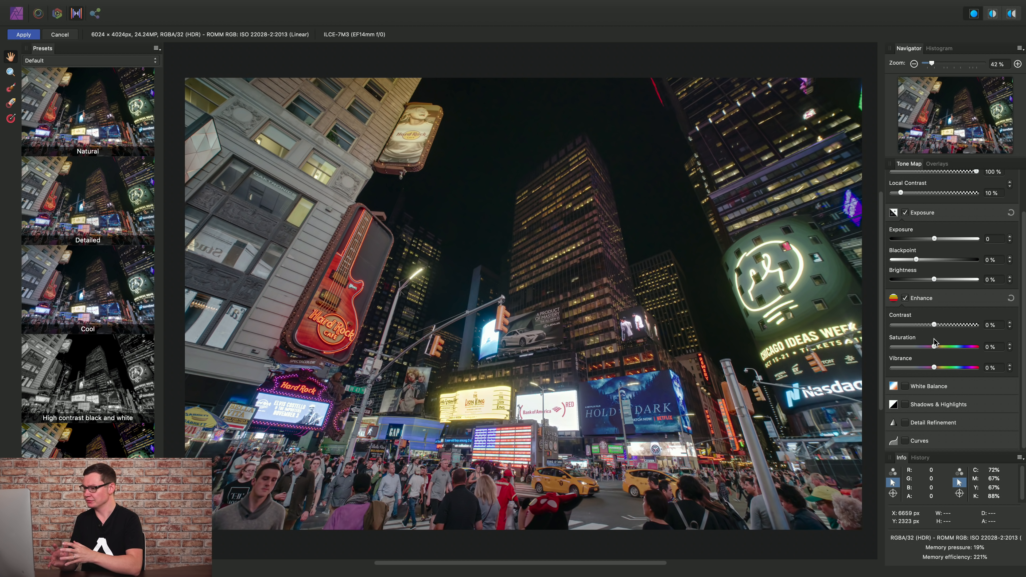
Enable the Curves adjustment and shape the Master curve into a gentle S, lowering the shadows and raising the highlights with several points.
click(922, 442)
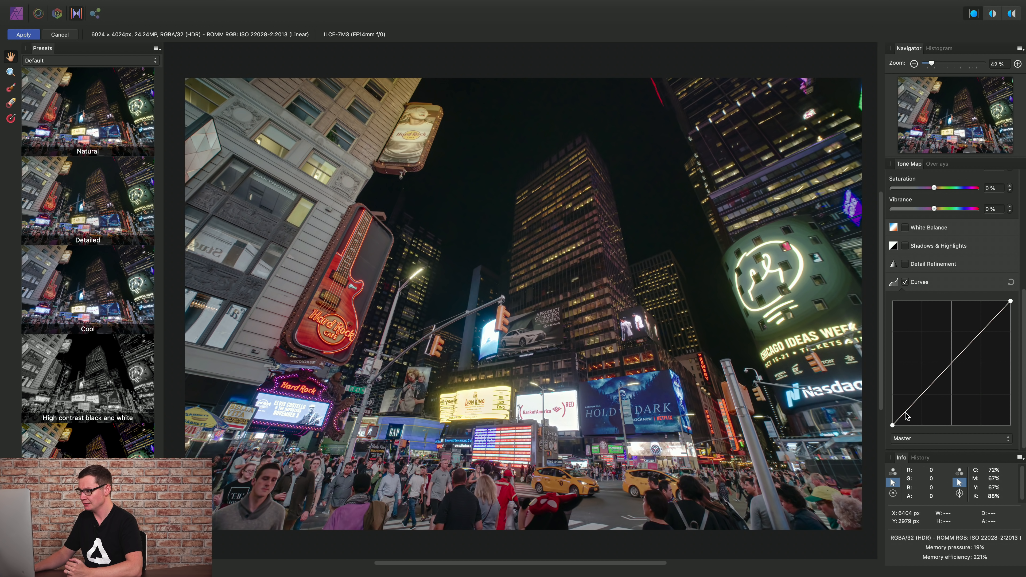
drag(905, 413, 940, 380)
mouse_move(973, 343)
mouse_down()
mouse_move(980, 317)
mouse_move(969, 331)
mouse_up()
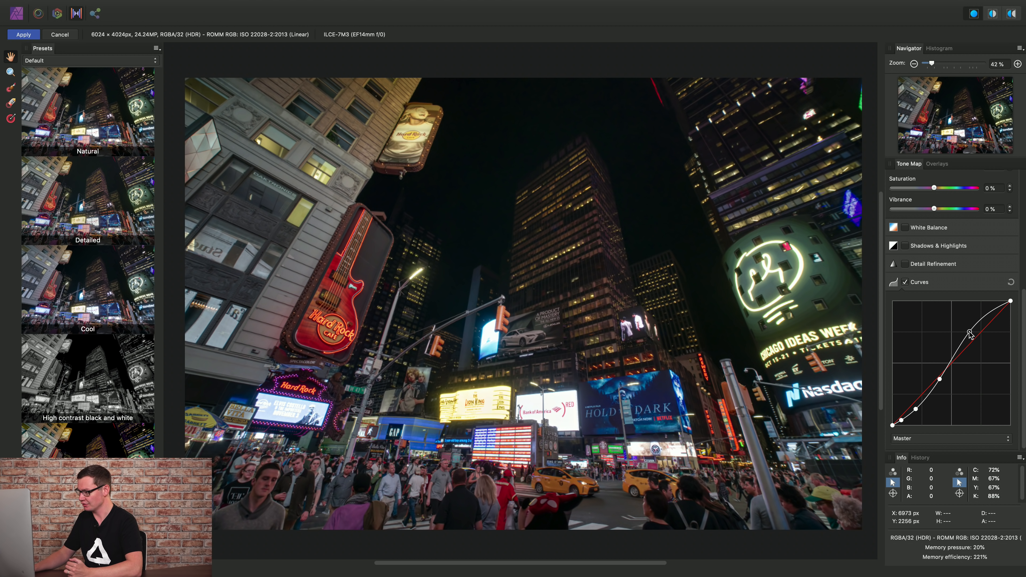
click(989, 313)
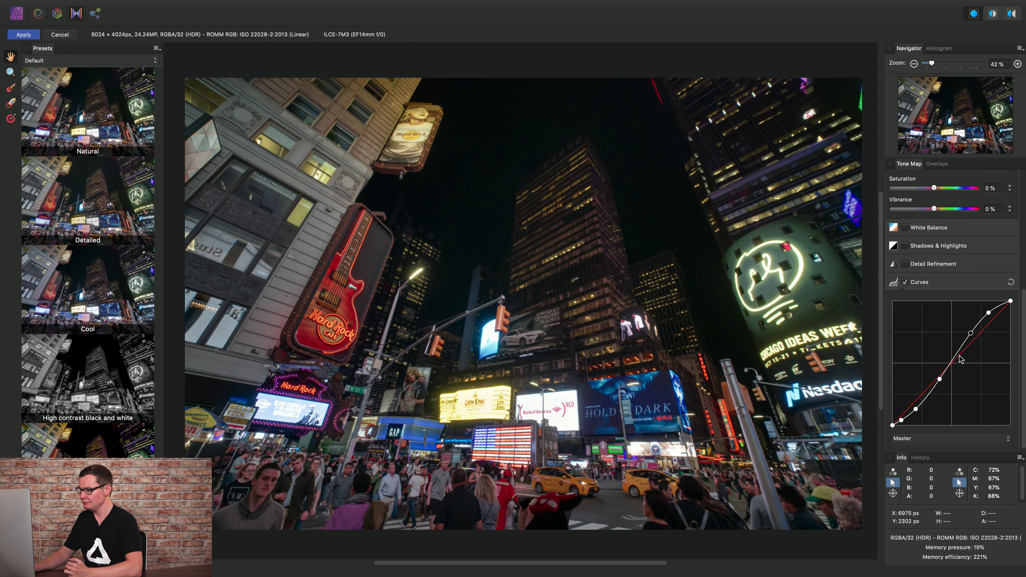
drag(939, 379, 900, 421)
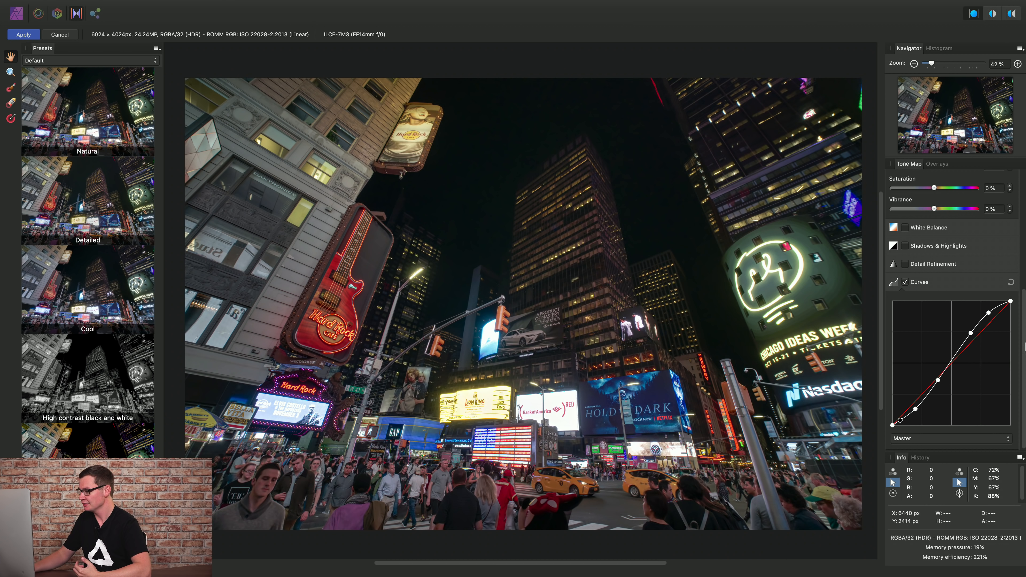
Apply the tone mapping to the photo.
scroll(1020, 273, up, 5)
scroll(1019, 274, up, 3)
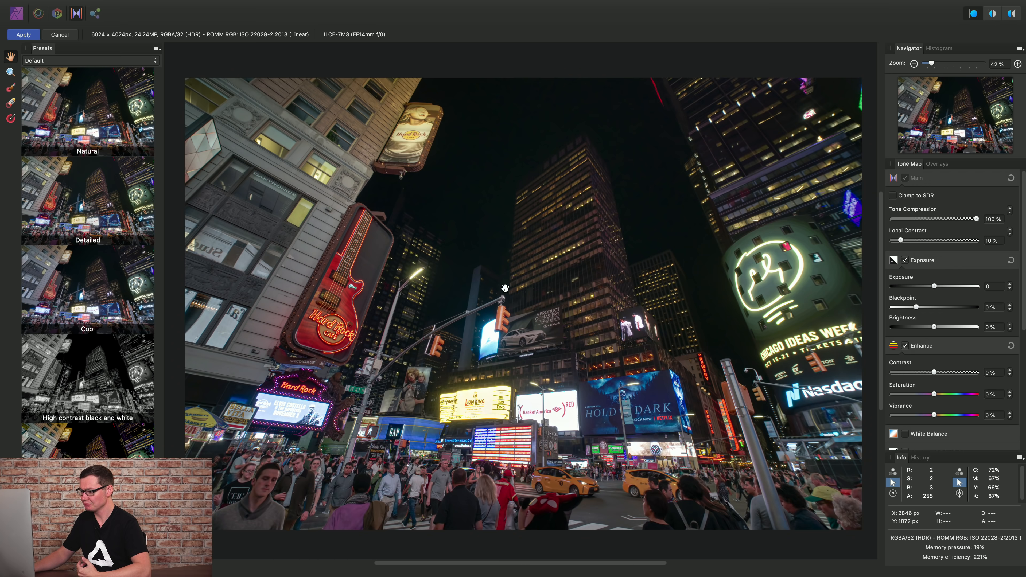
click(34, 37)
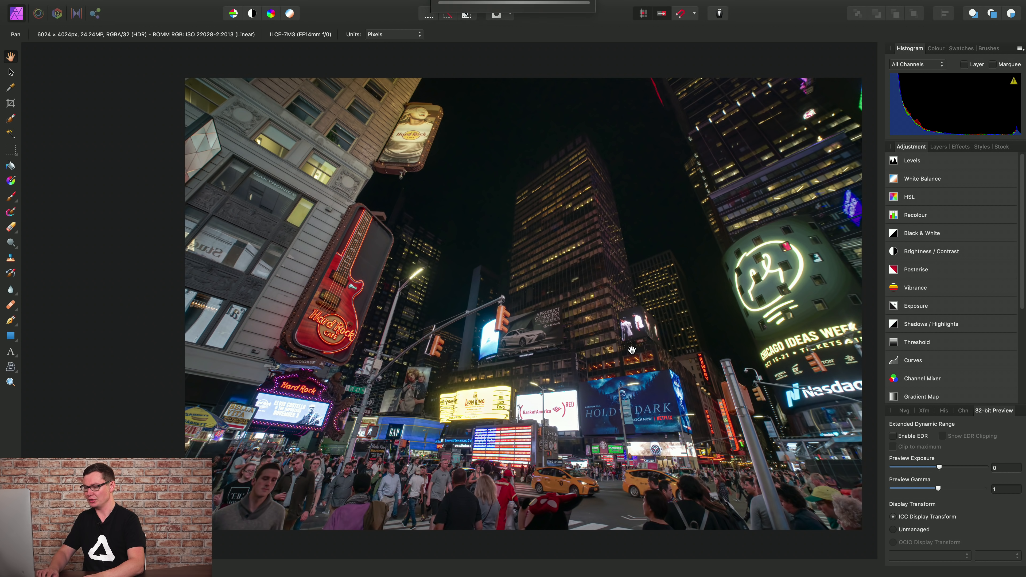